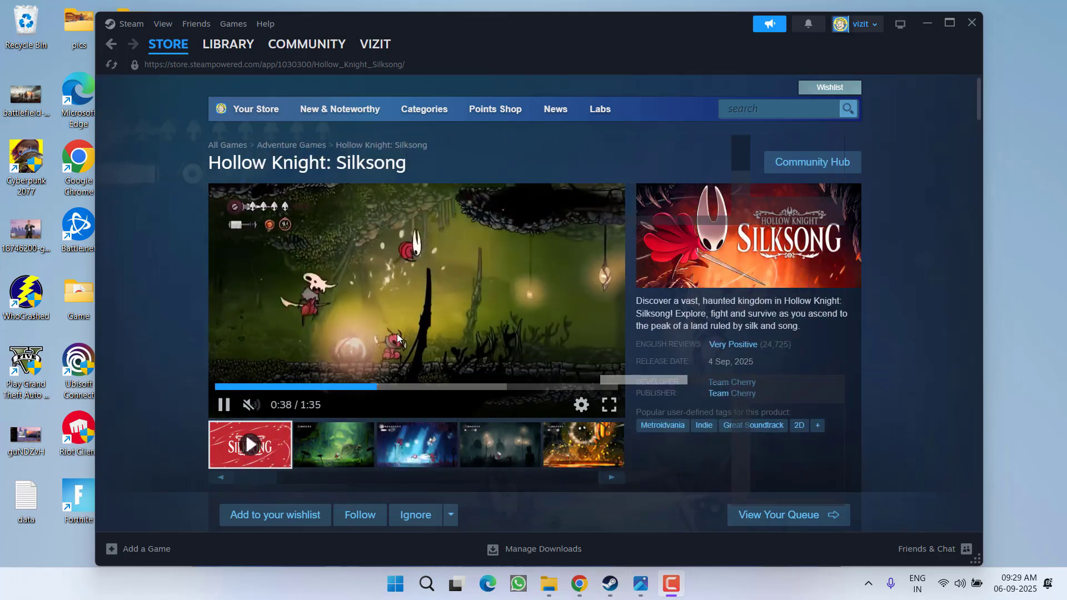
- Add the -dx11 launch option to Stumble Guys' Steam properties and show its Installed Files settings
{"action": "left_click", "coordinate": [228, 47]}
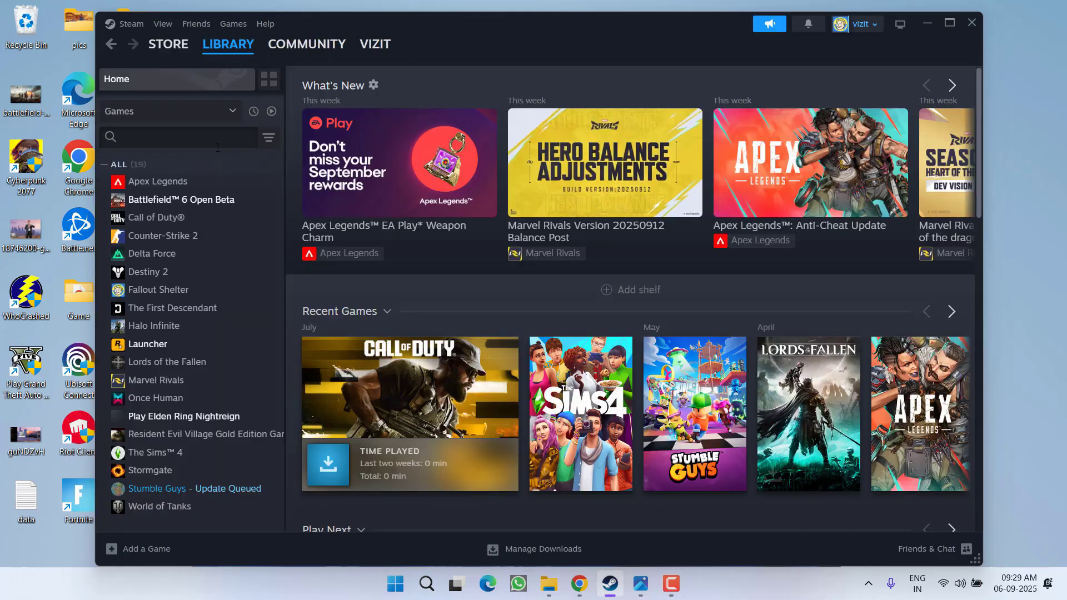
{"action": "right_click", "coordinate": [188, 489]}
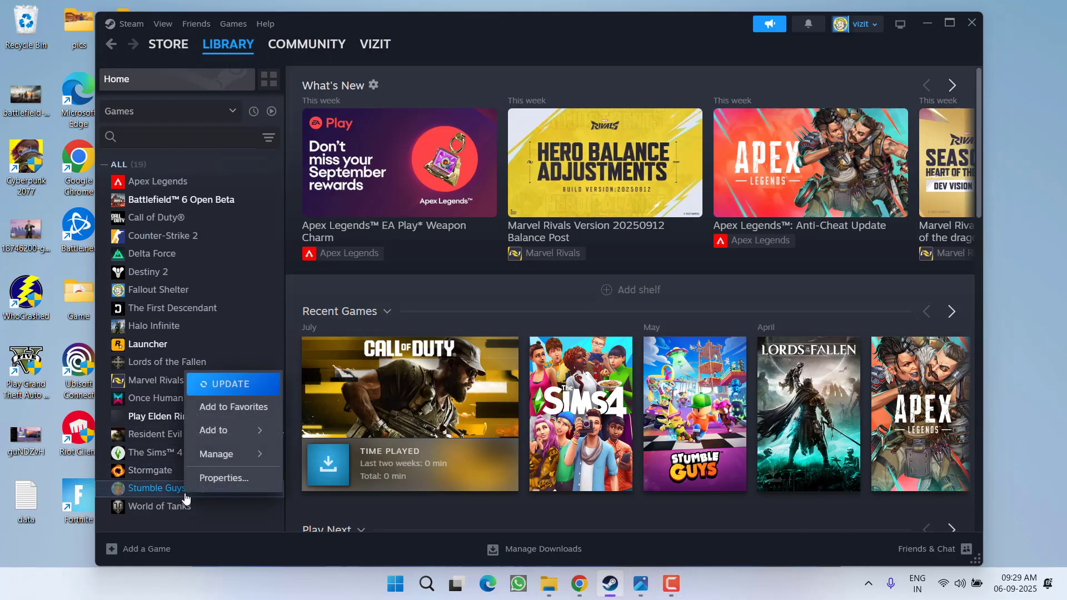
{"action": "left_click", "coordinate": [225, 478]}
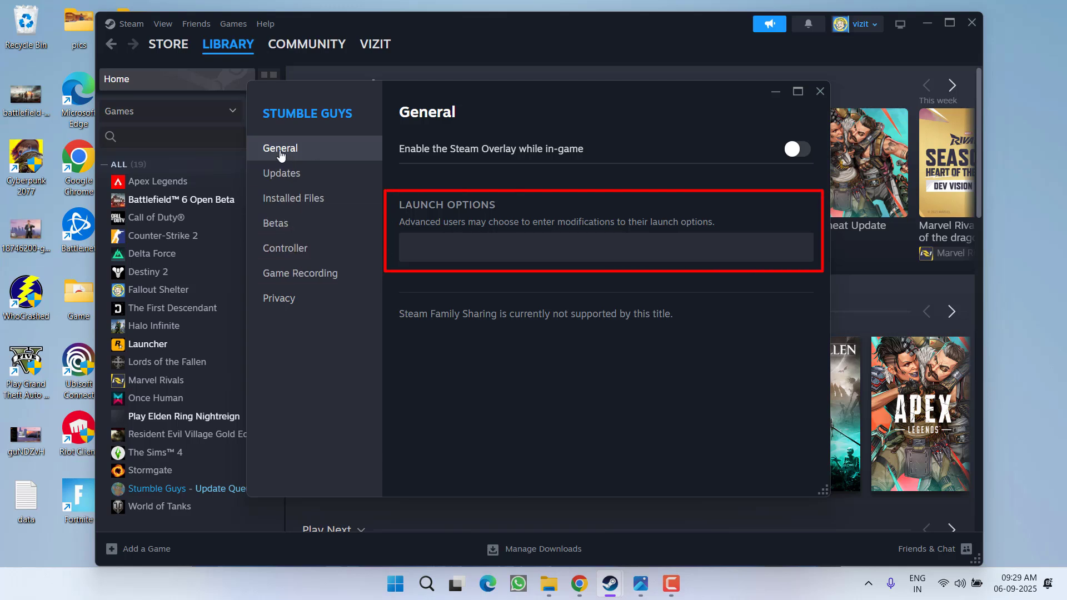
{"action": "left_click", "coordinate": [462, 250]}
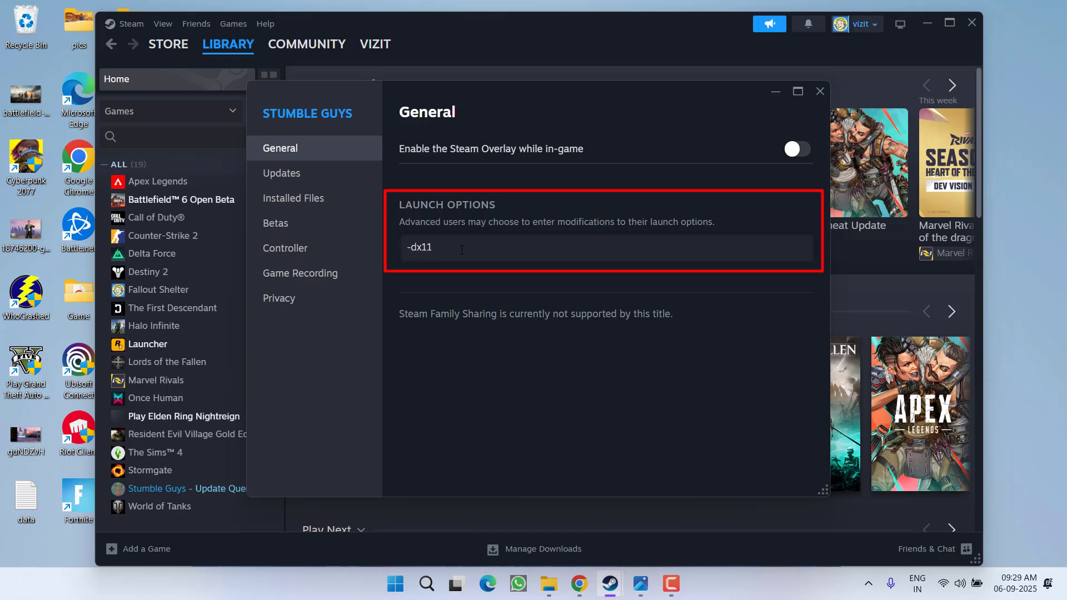
{"action": "left_click", "coordinate": [298, 198]}
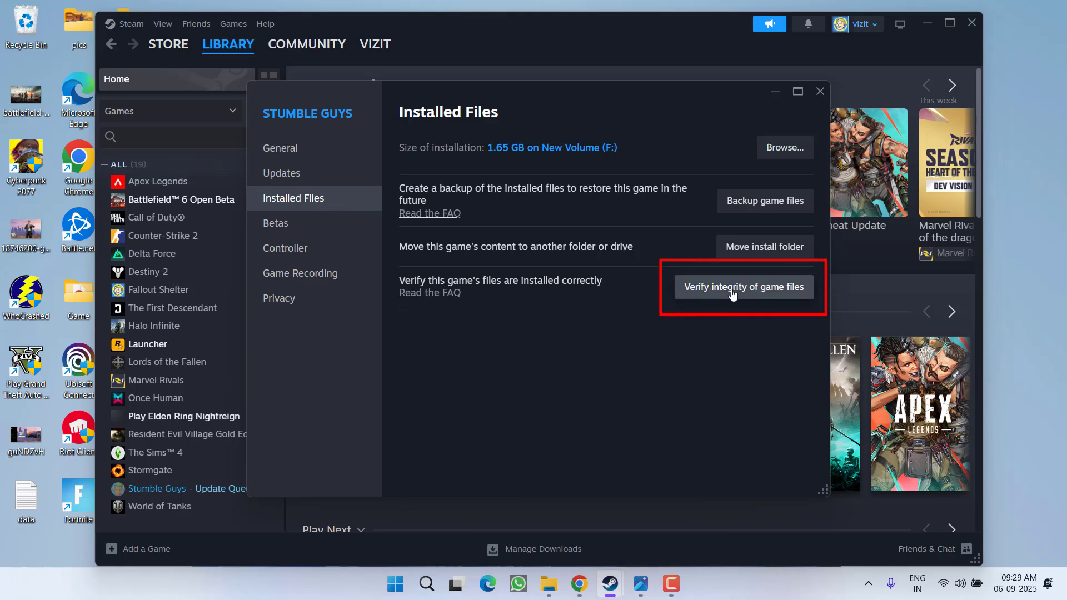
- Close the Steam properties and run a manual driver search on NVIDIA's GeForce drivers page
{"action": "left_click", "coordinate": [820, 92]}
{"action": "left_click", "coordinate": [927, 23]}
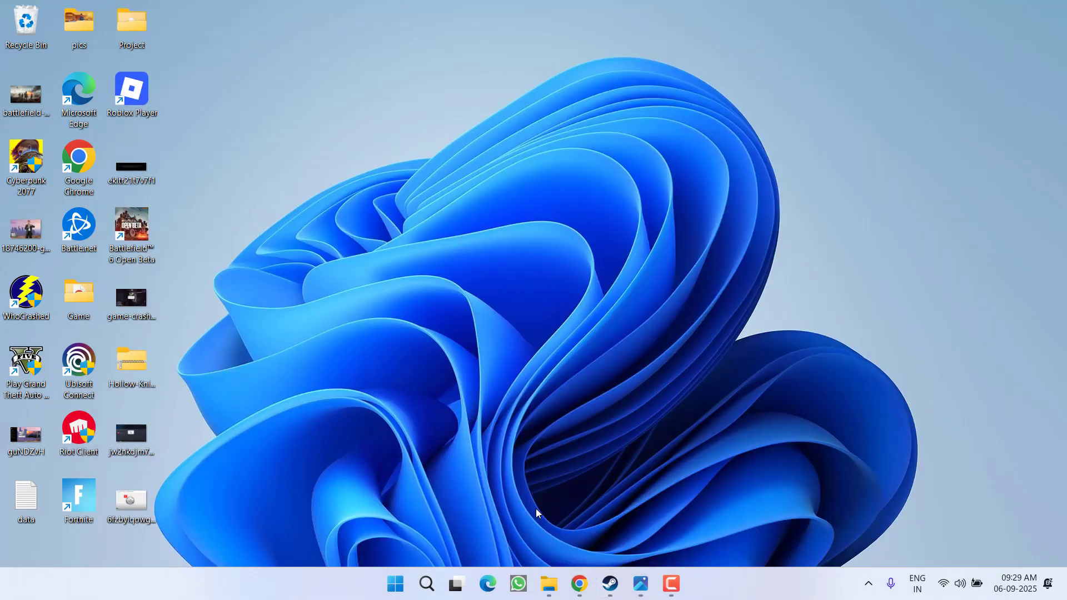
{"action": "left_click", "coordinate": [579, 583]}
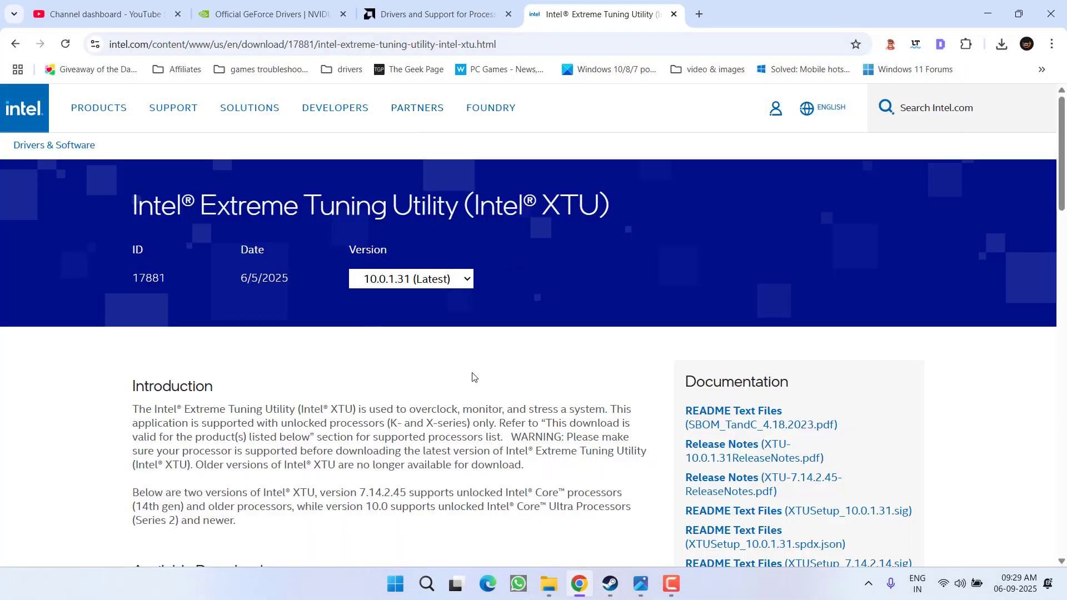
{"action": "left_click", "coordinate": [278, 12]}
{"action": "left_click", "coordinate": [434, 12]}
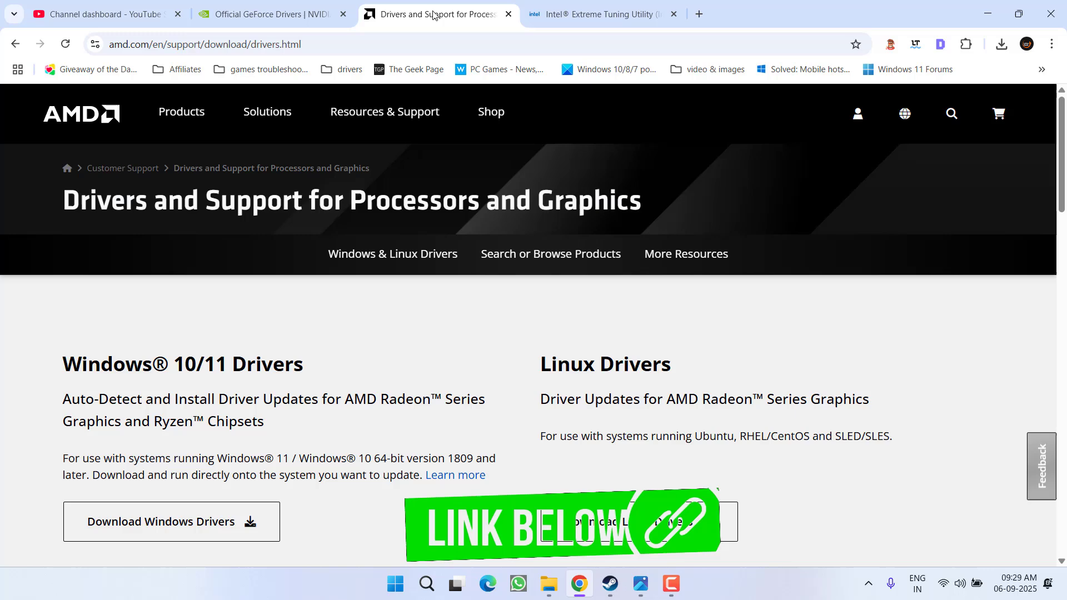
{"action": "left_click", "coordinate": [328, 7]}
{"action": "scroll", "coordinate": [555, 245], "scroll_direction": "down", "scroll_amount": 5}
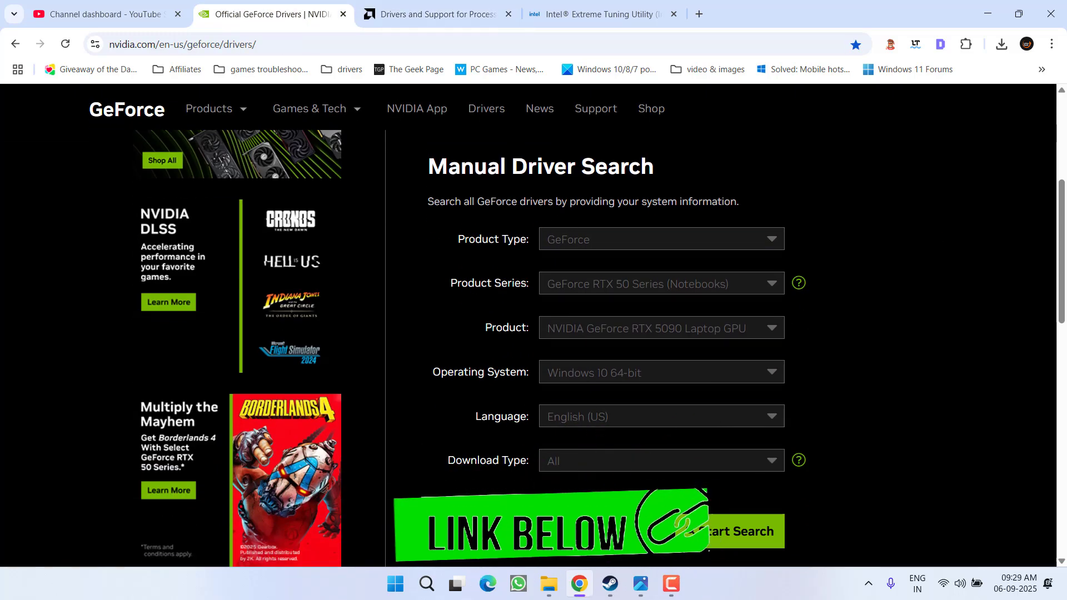
{"action": "left_click", "coordinate": [723, 534]}
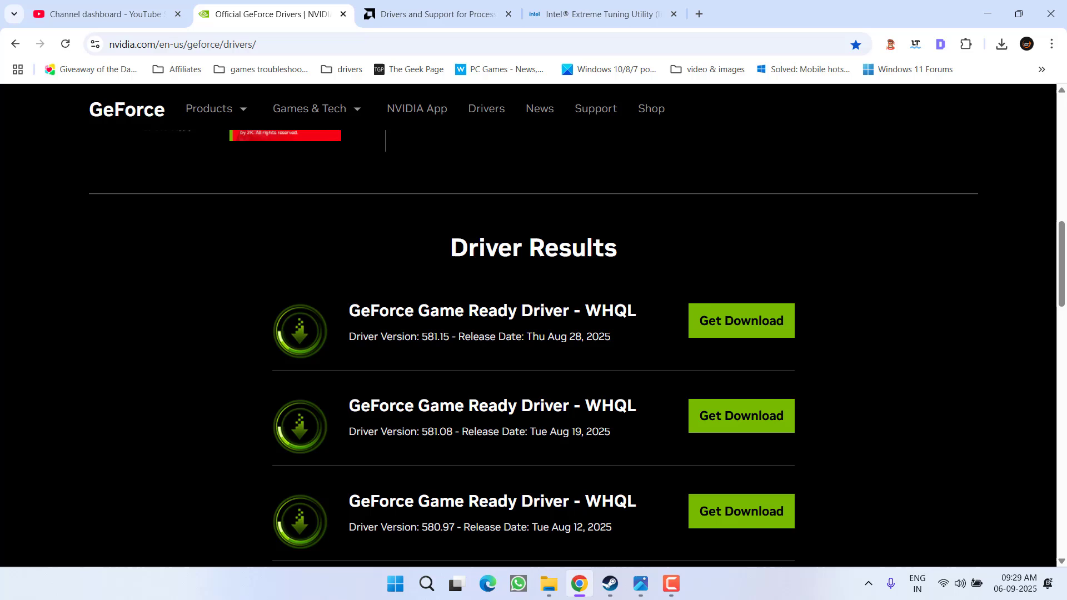
- Download GeForce Game Ready Driver 577.00 from the results, cancelling the save prompt
{"action": "scroll", "coordinate": [479, 295], "scroll_direction": "down", "scroll_amount": 6}
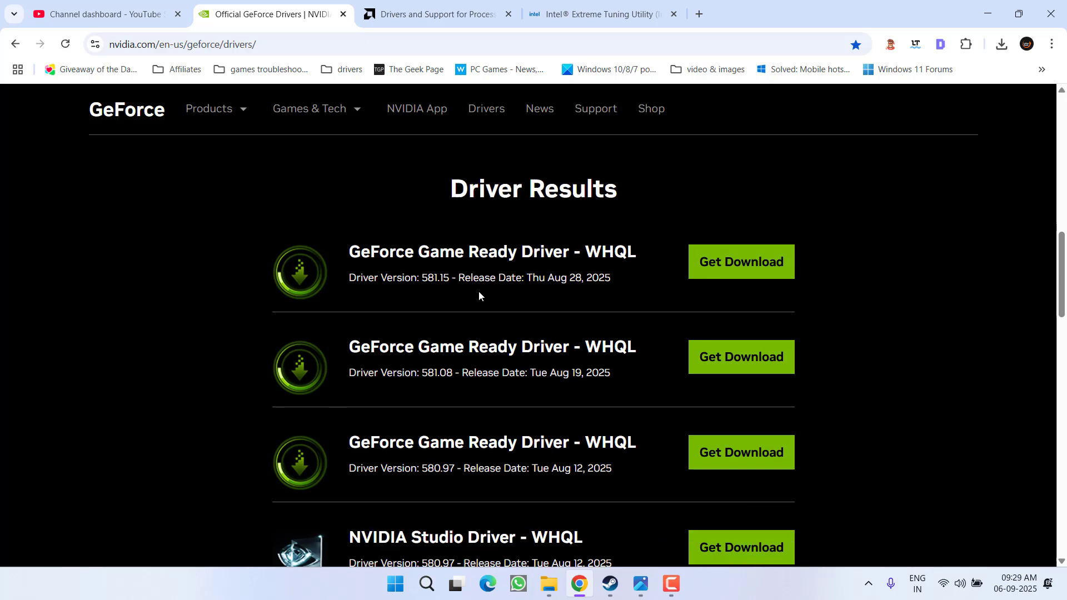
{"action": "scroll", "coordinate": [478, 295], "scroll_direction": "down", "scroll_amount": 2}
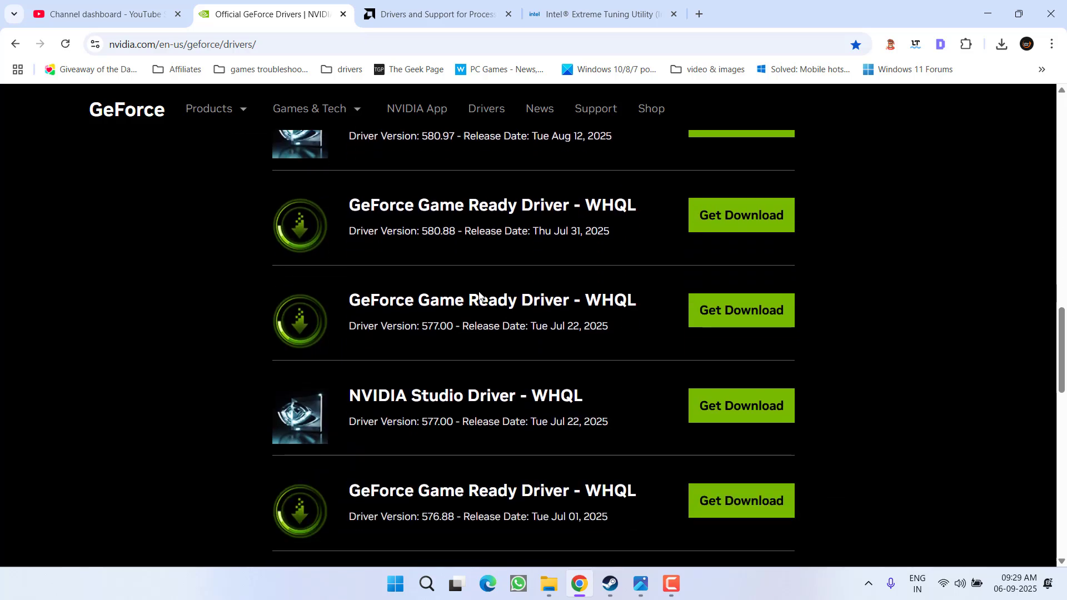
{"action": "scroll", "coordinate": [479, 295], "scroll_direction": "down", "scroll_amount": 4}
{"action": "scroll", "coordinate": [477, 295], "scroll_direction": "up", "scroll_amount": 2}
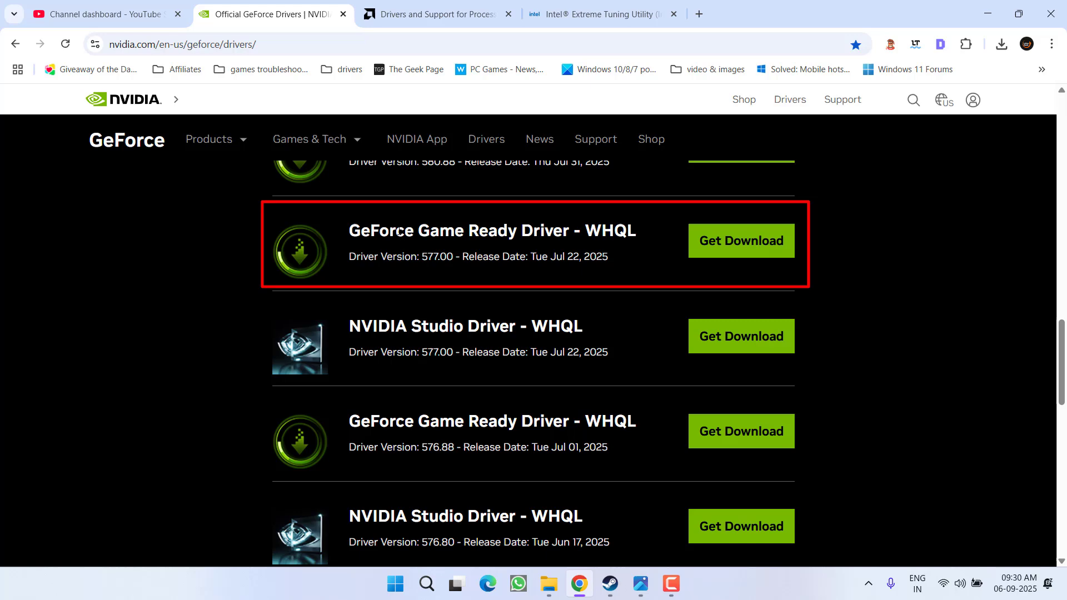
{"action": "left_click", "coordinate": [781, 233]}
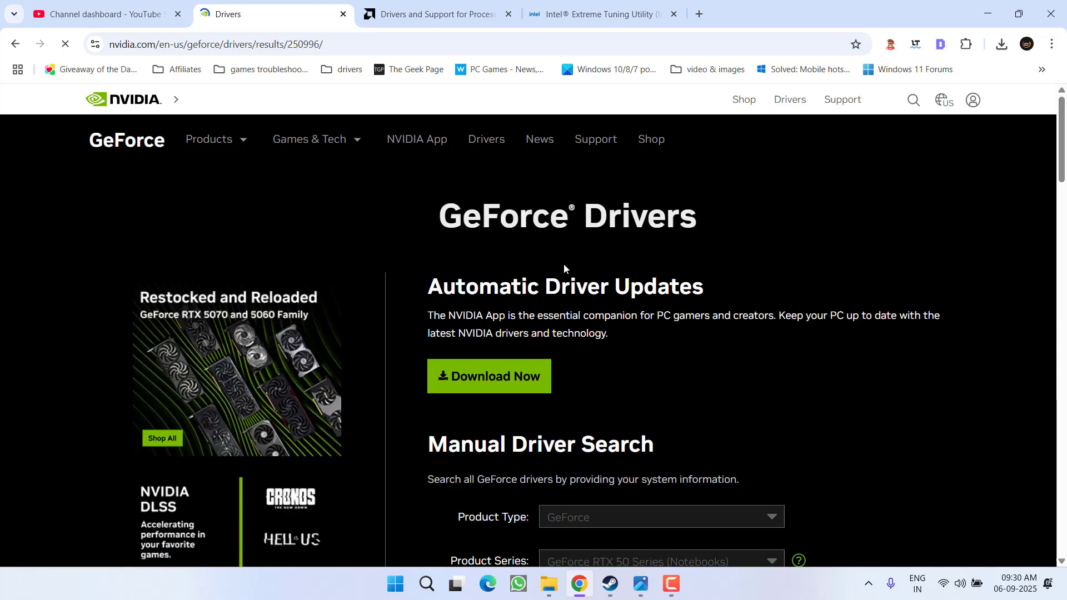
{"action": "left_click", "coordinate": [931, 276]}
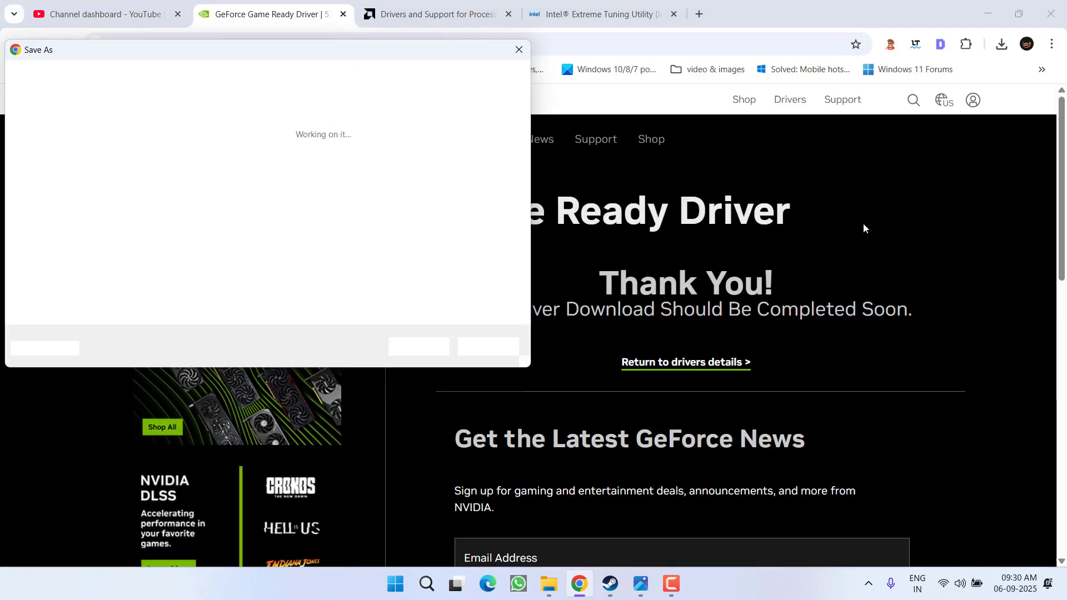
{"action": "left_click", "coordinate": [493, 354]}
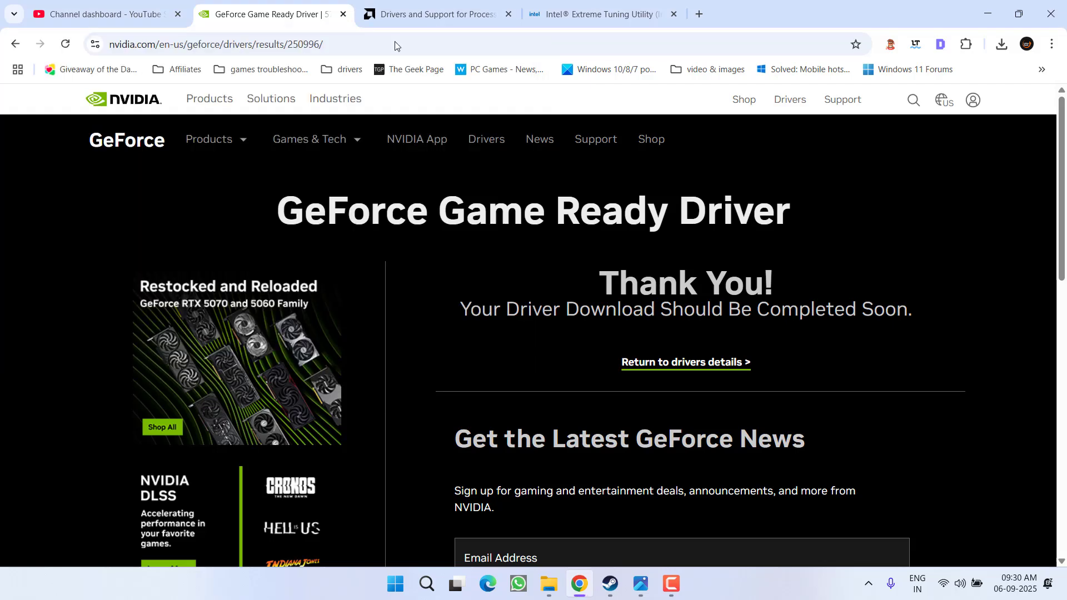
- Search AMD's driver site for the Radeon RX 5500M and open its drivers
{"action": "left_click", "coordinate": [417, 5]}
{"action": "scroll", "coordinate": [453, 249], "scroll_direction": "down", "scroll_amount": 8}
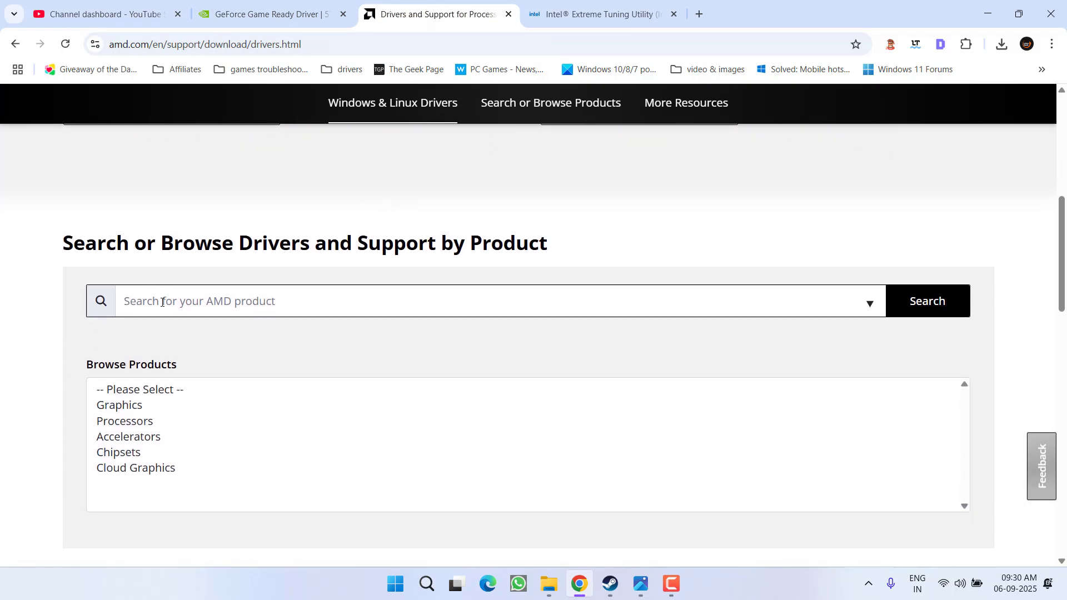
{"action": "left_click", "coordinate": [204, 301]}
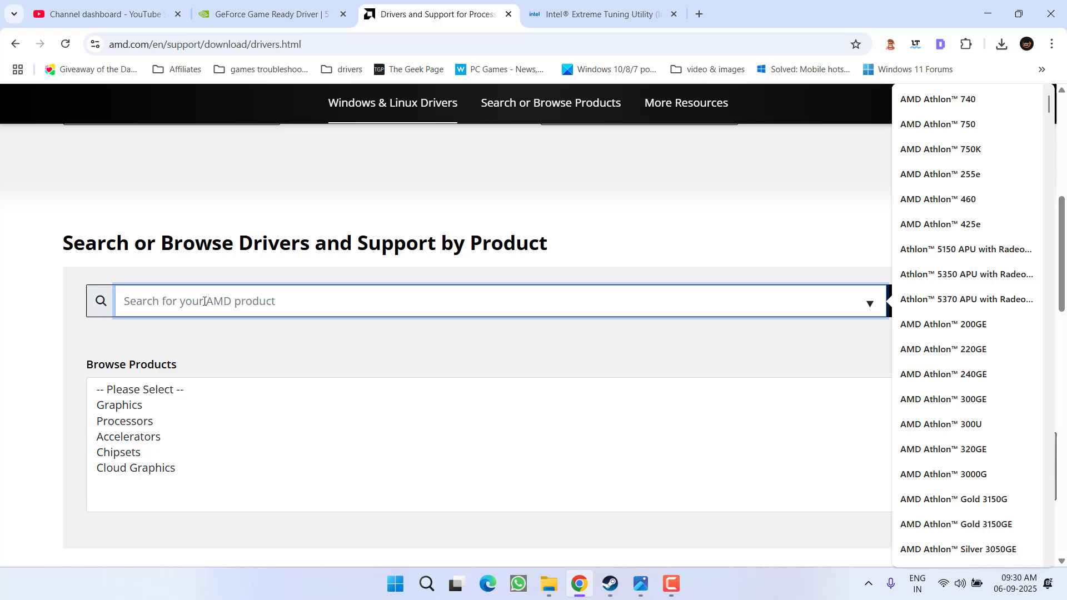
{"action": "type", "text": "rx"}
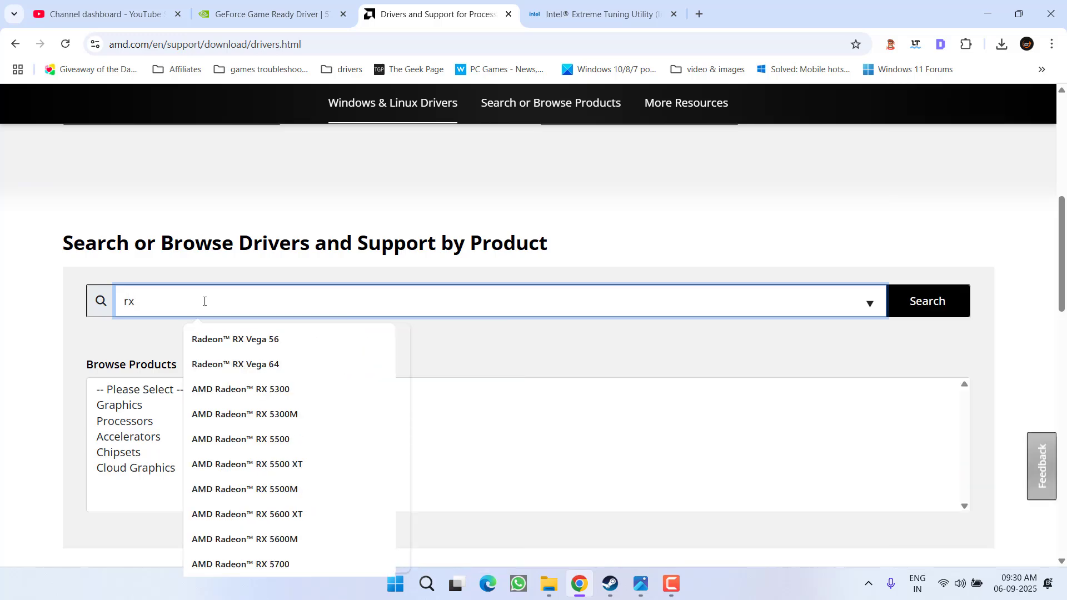
{"action": "type", "text": " 66"}
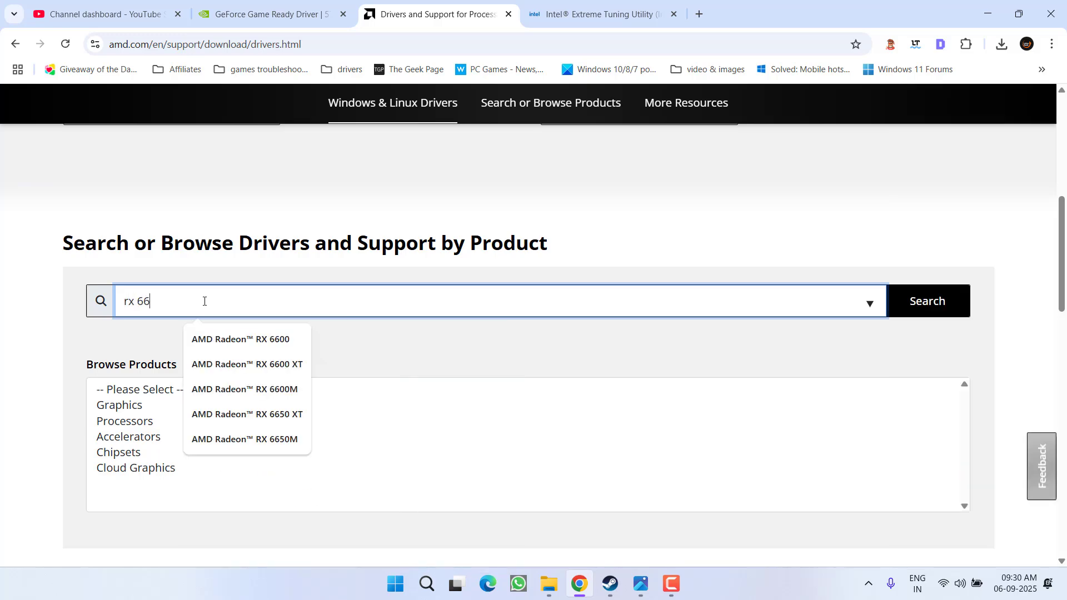
{"action": "key", "text": "BackSpace"}
{"action": "key", "text": "BackSpace"}
{"action": "type", "text": "5500m"}
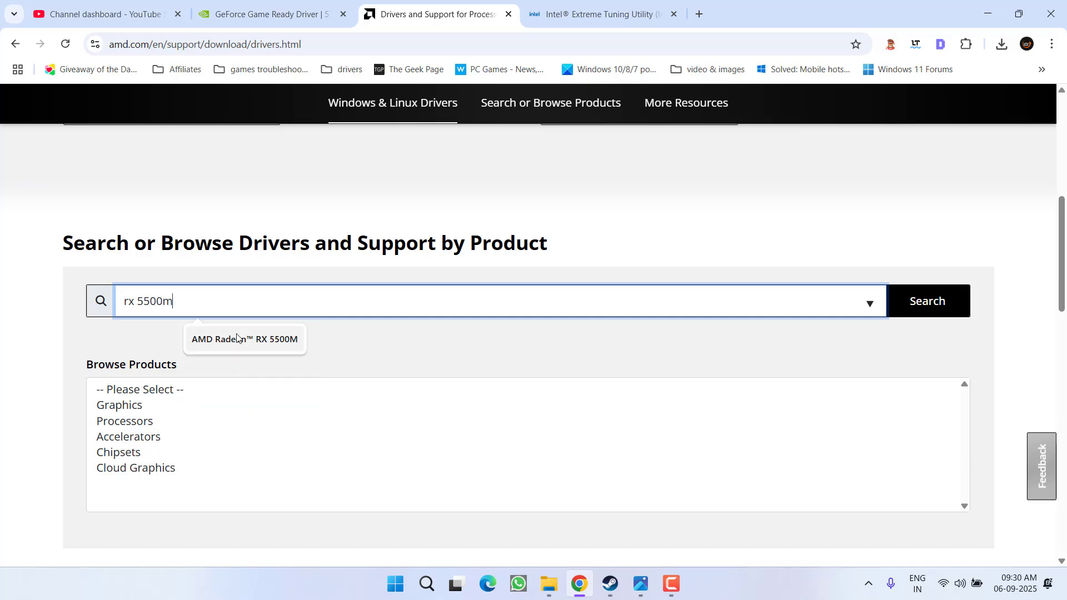
{"action": "left_click", "coordinate": [245, 339]}
{"action": "left_click", "coordinate": [943, 299]}
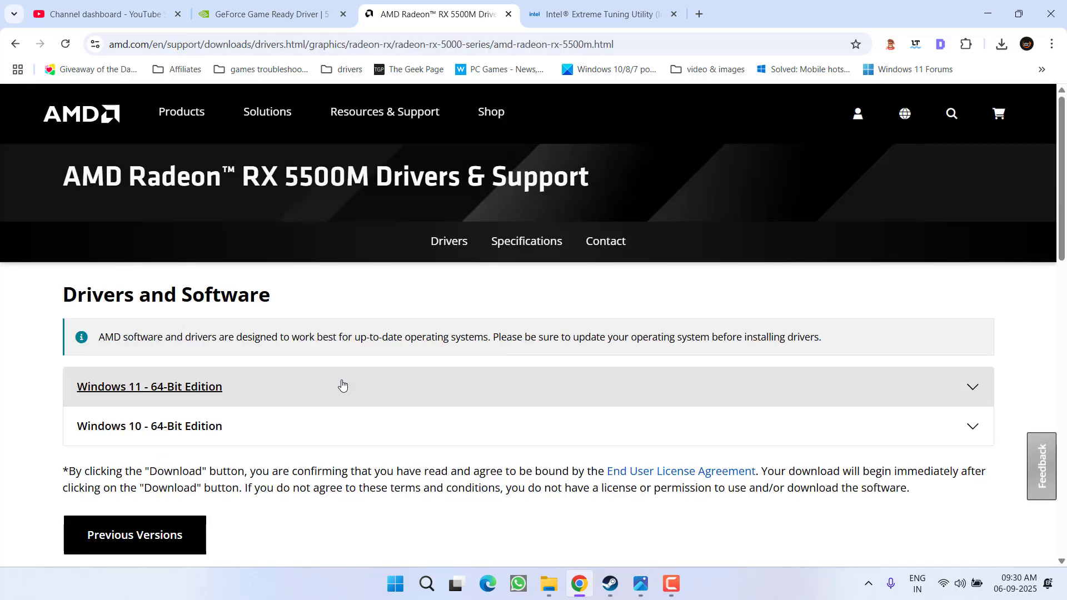
- Request the Windows 11 64-bit Adrenalin 25.5.1 driver, dismiss the save prompt, and minimize the browser
{"action": "scroll", "coordinate": [210, 310], "scroll_direction": "down", "scroll_amount": 3}
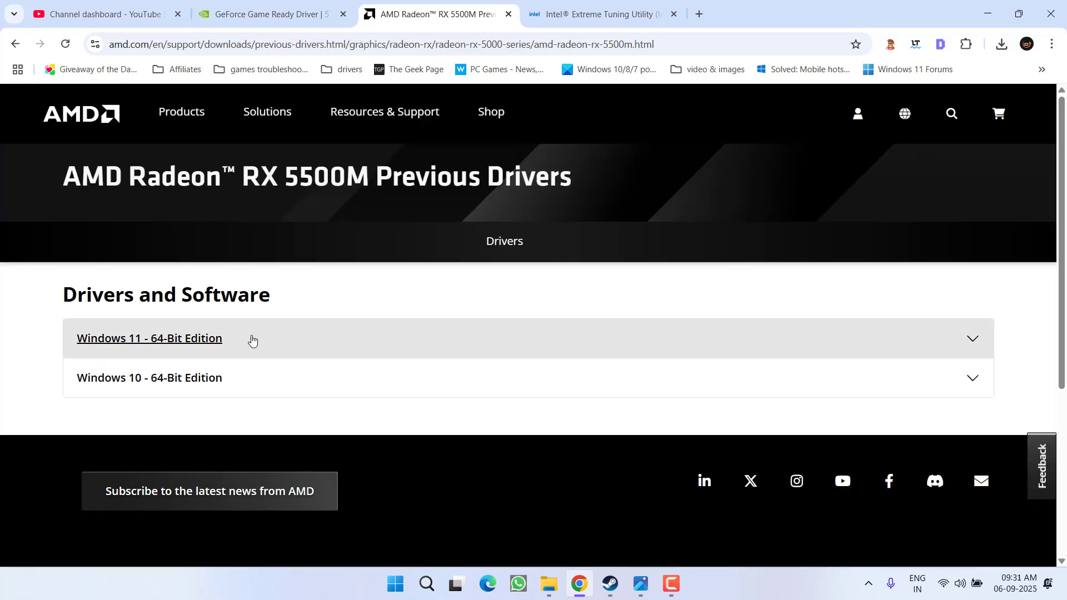
{"action": "left_click", "coordinate": [254, 342]}
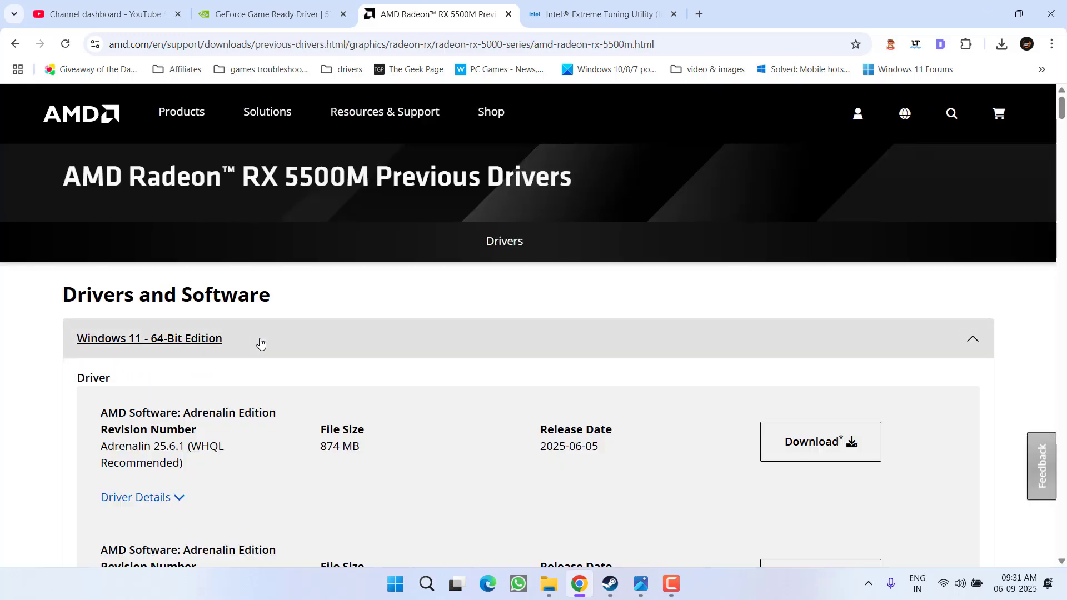
{"action": "scroll", "coordinate": [261, 342], "scroll_direction": "down", "scroll_amount": 5}
{"action": "scroll", "coordinate": [261, 343], "scroll_direction": "down", "scroll_amount": 2}
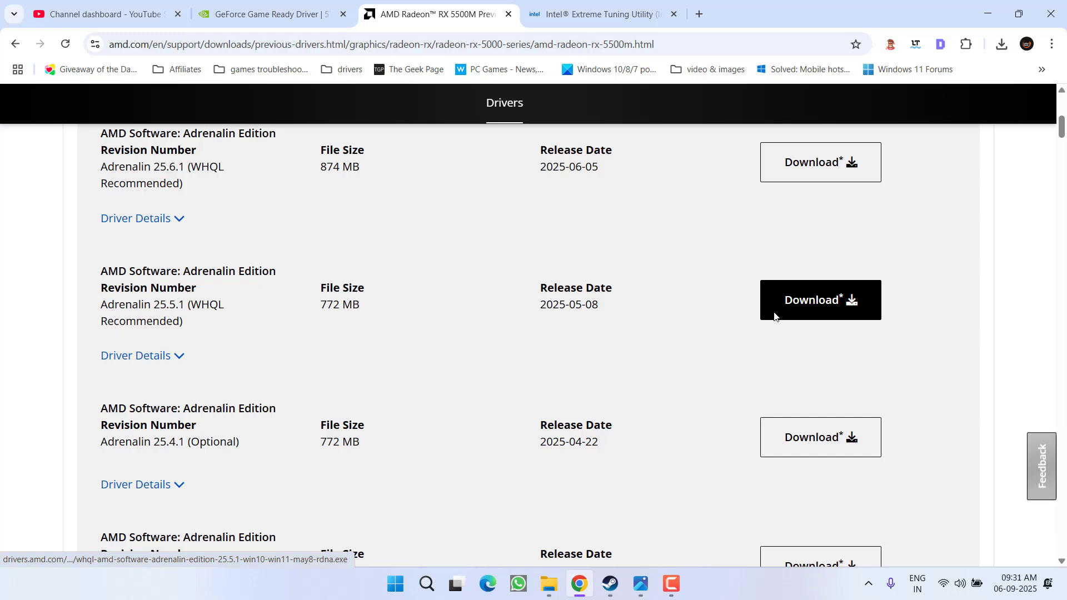
{"action": "left_click", "coordinate": [799, 309]}
{"action": "left_click", "coordinate": [490, 347]}
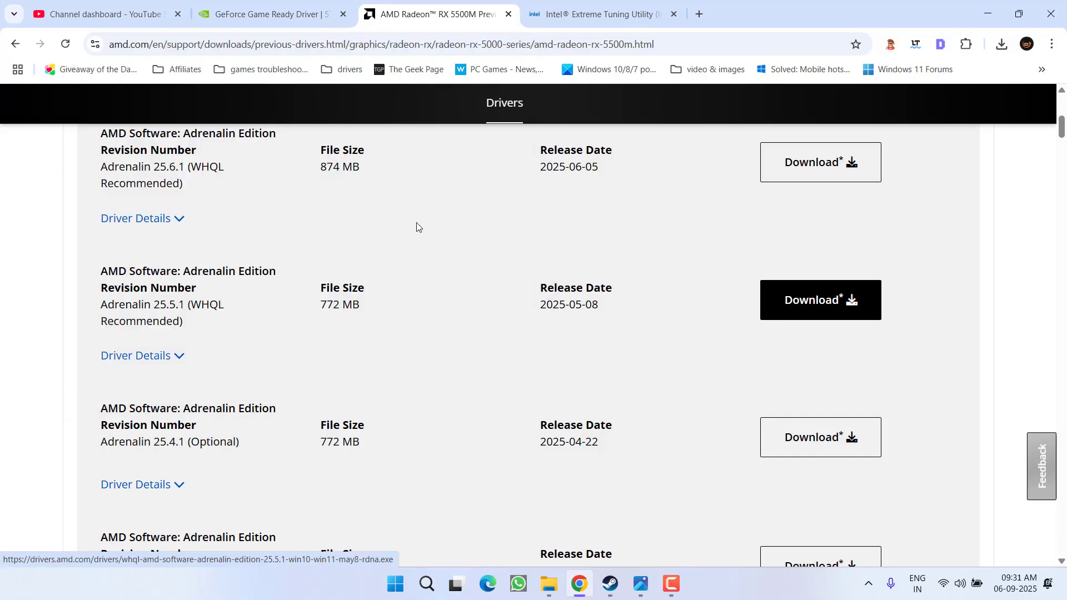
{"action": "left_click", "coordinate": [988, 14]}
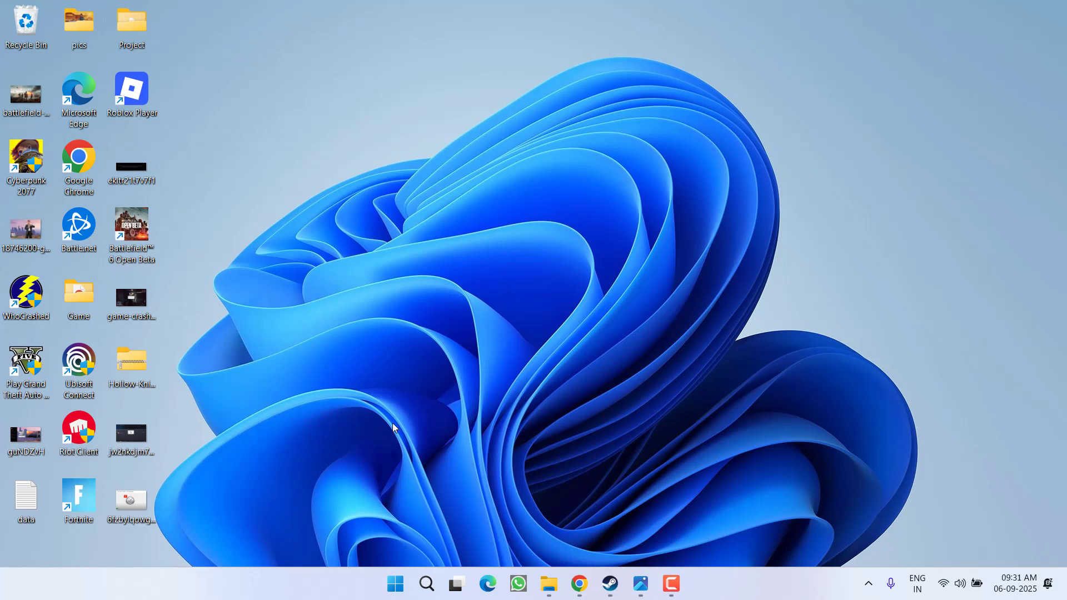
- Run %appdata% from the Run dialog to open the AppData Roaming folder
{"action": "right_click", "coordinate": [393, 578]}
{"action": "left_click", "coordinate": [344, 502]}
{"action": "type", "text": "%"}
{"action": "key", "text": "Down"}
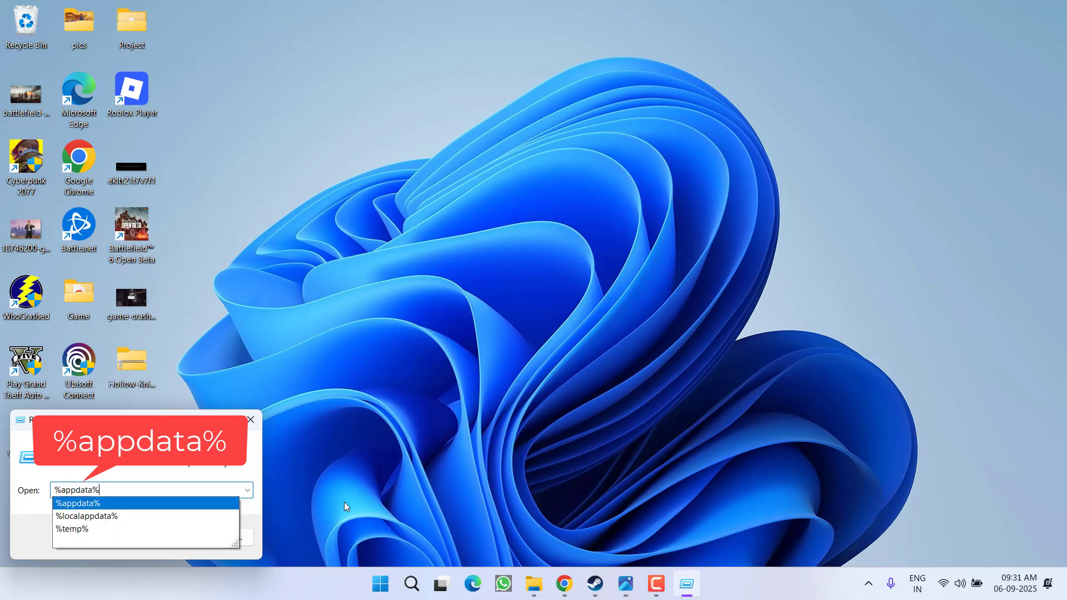
{"action": "key", "text": "Return"}
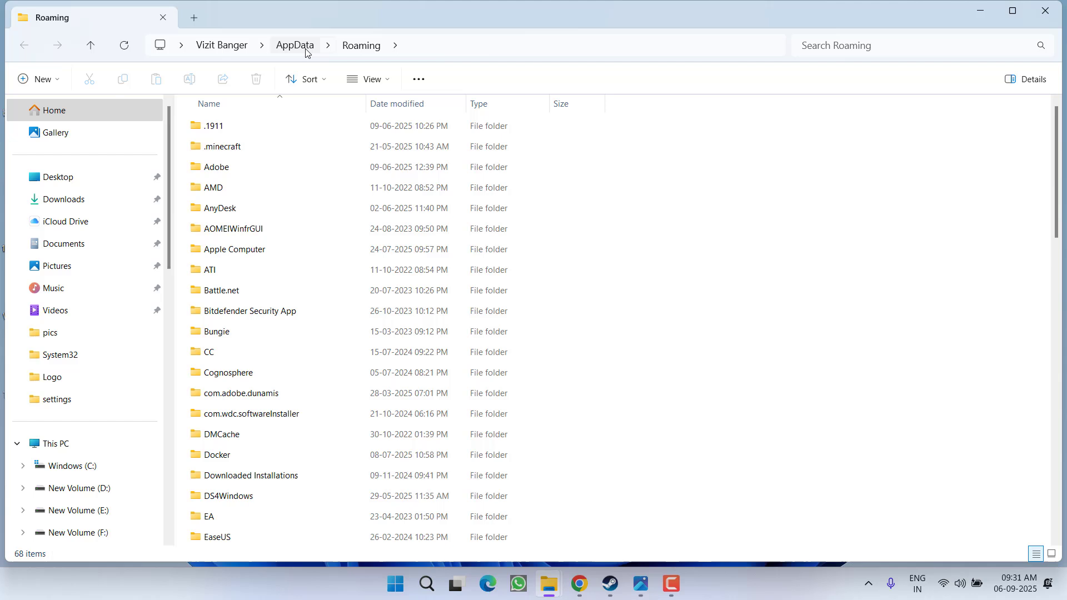
- Delete the Hollow Knight Silksong folder from AppData\LocalLow\Team Cherry
{"action": "left_click", "coordinate": [300, 49]}
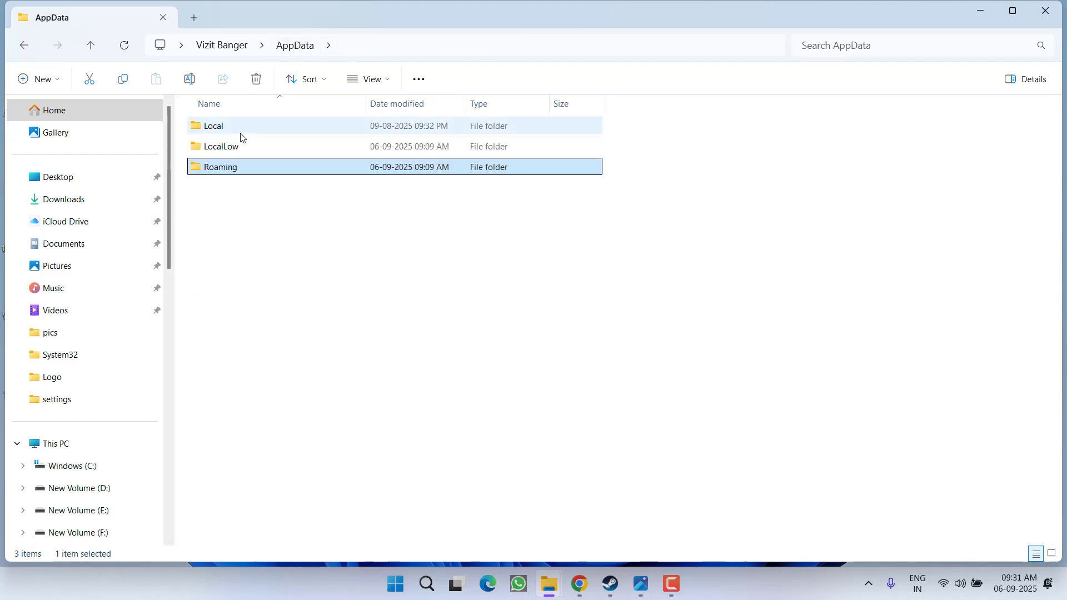
{"action": "left_click", "coordinate": [210, 149]}
{"action": "double_click", "coordinate": [206, 148]}
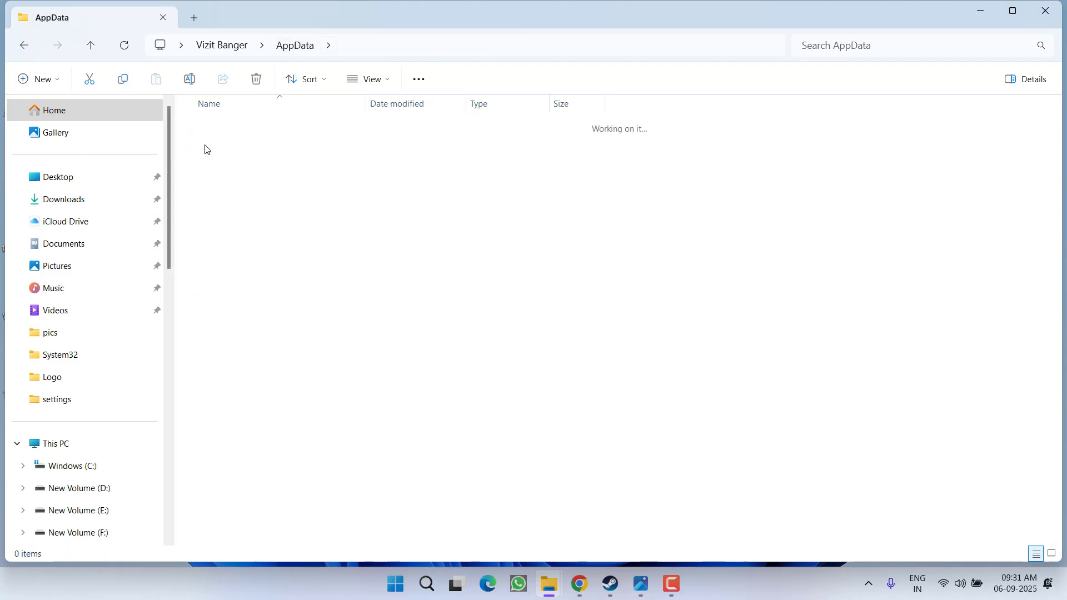
{"action": "left_click", "coordinate": [248, 209]}
{"action": "double_click", "coordinate": [249, 209]}
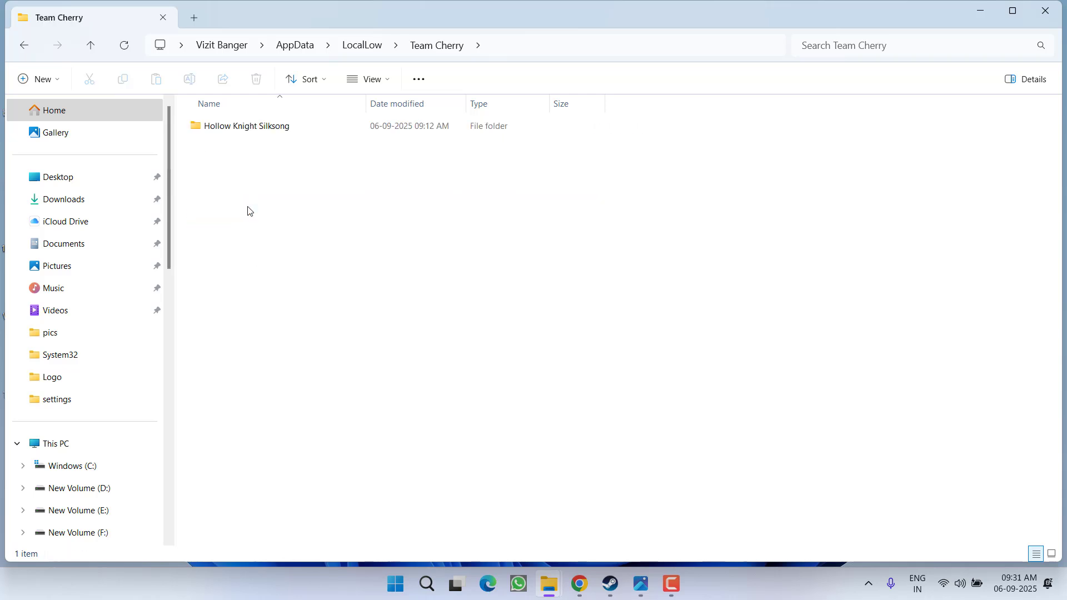
{"action": "left_click", "coordinate": [222, 132]}
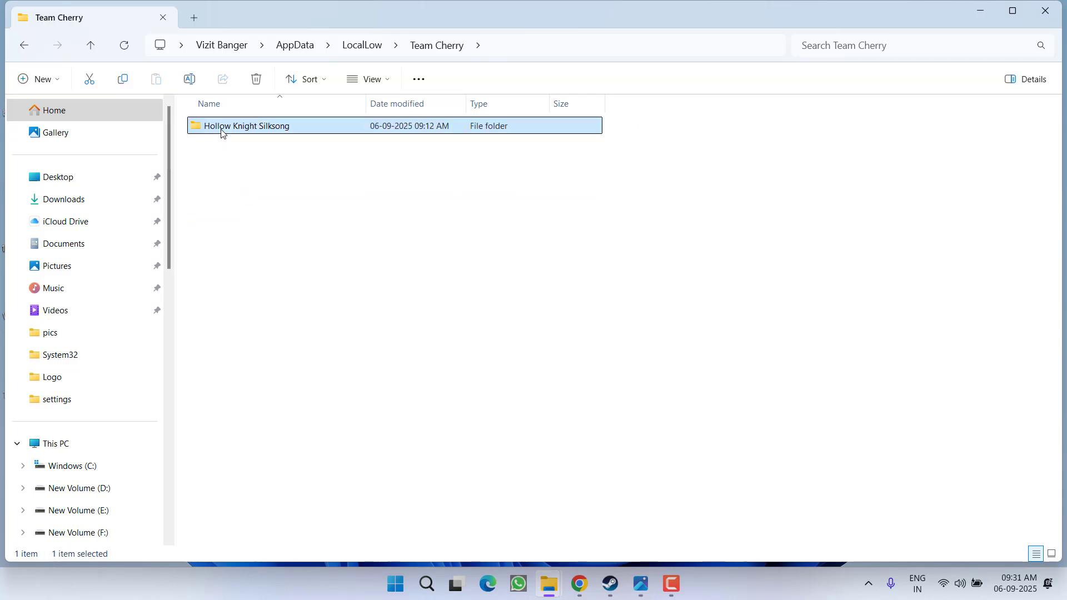
{"action": "right_click", "coordinate": [258, 130]}
{"action": "left_click", "coordinate": [359, 143]}
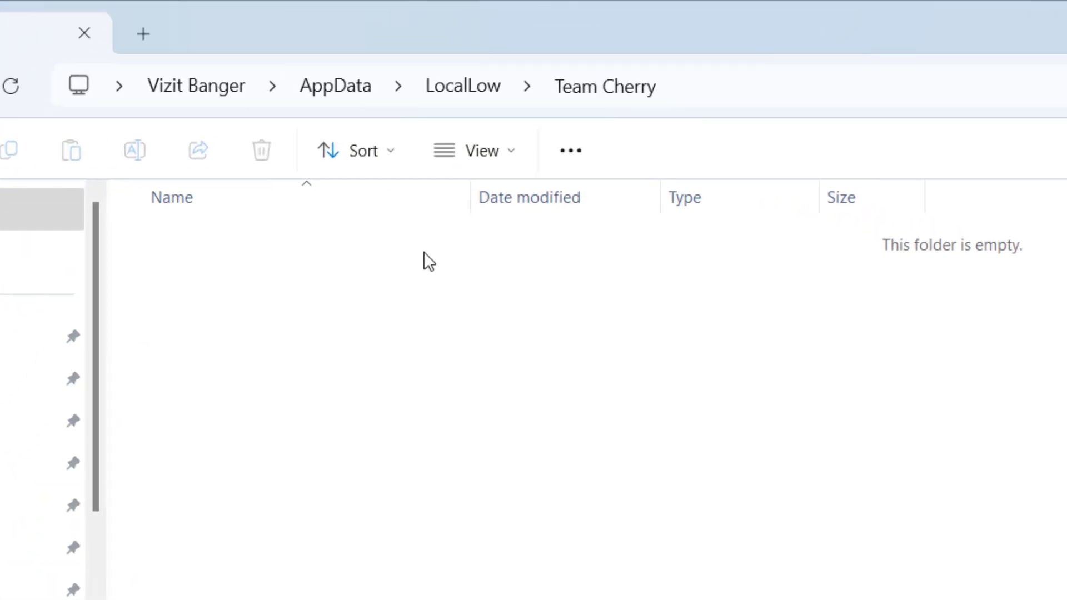
- Check the Roaming and Local folders for folders starting with H, returning to AppData
{"action": "left_click", "coordinate": [341, 86]}
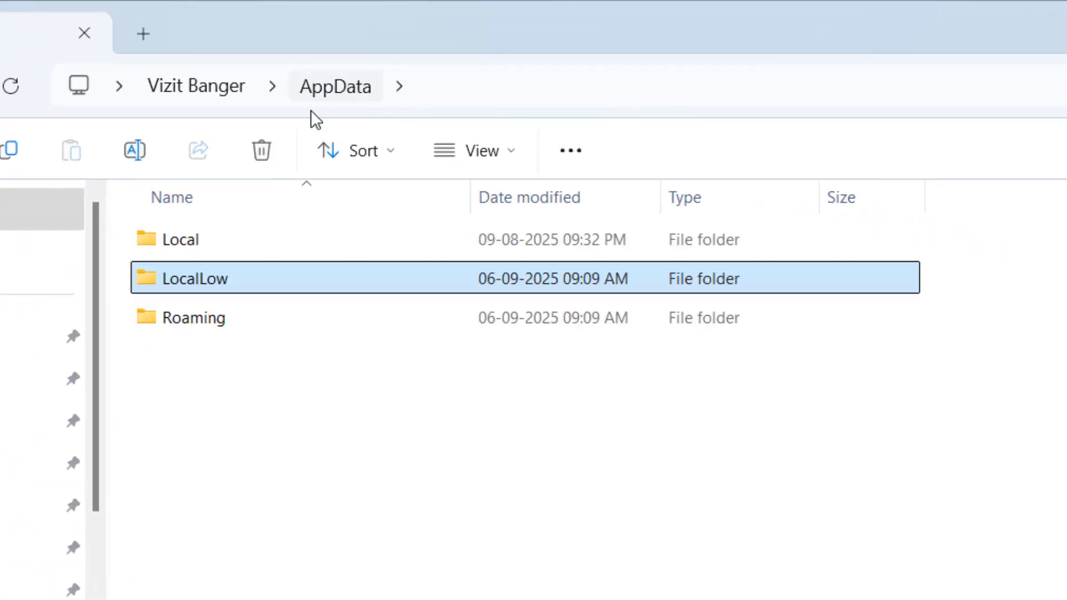
{"action": "double_click", "coordinate": [168, 306]}
{"action": "left_click", "coordinate": [203, 503]}
{"action": "key", "text": "h"}
{"action": "key", "text": "h"}
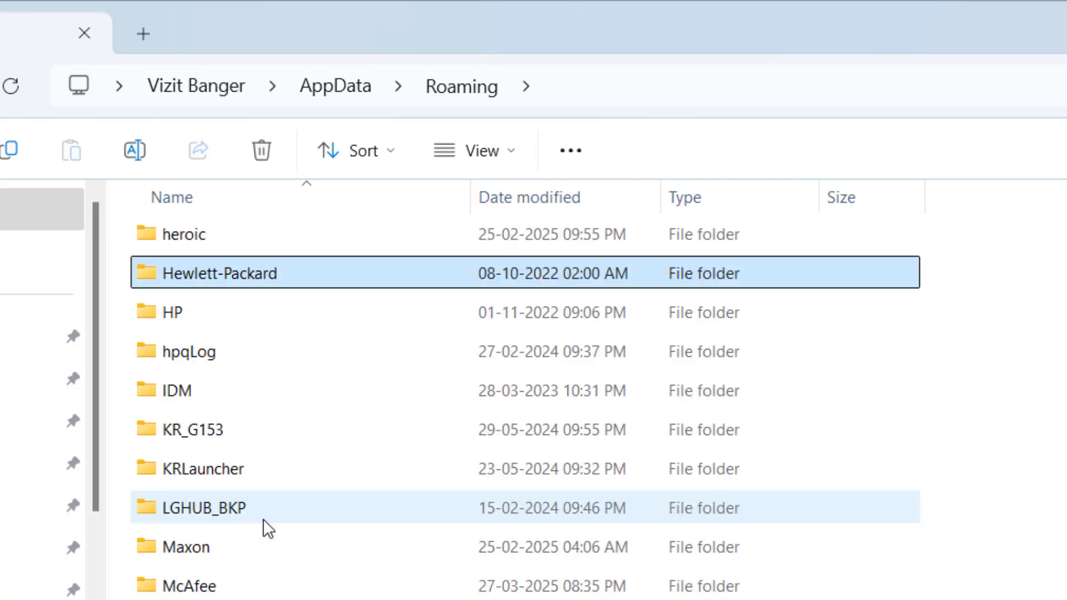
{"action": "key", "text": "h"}
{"action": "key", "text": "h"}
{"action": "key", "text": "h"}
{"action": "key", "text": "h"}
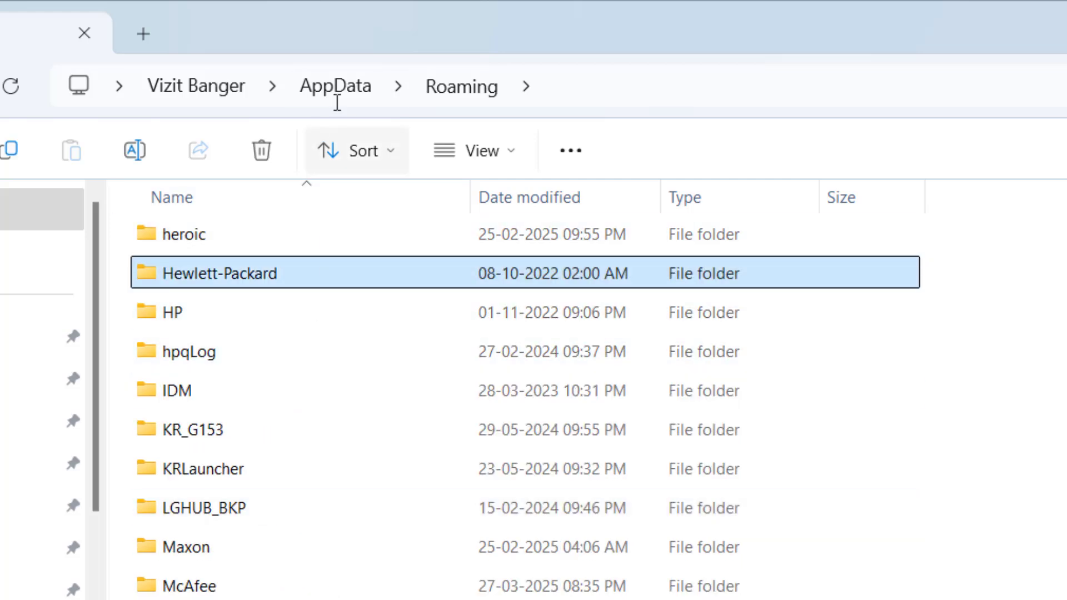
{"action": "left_click", "coordinate": [337, 89]}
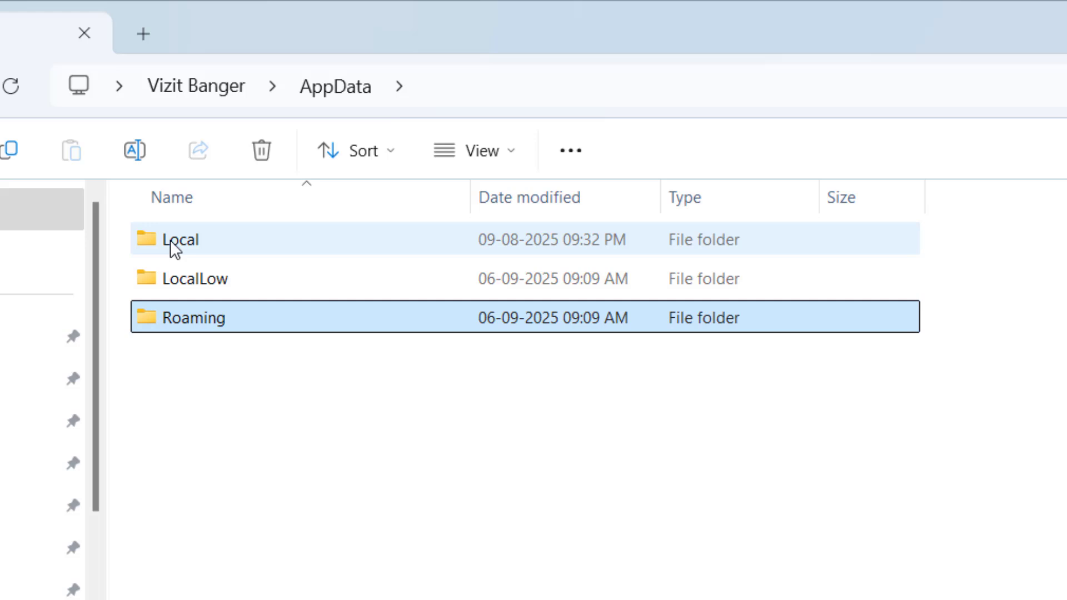
{"action": "double_click", "coordinate": [170, 240]}
{"action": "left_click", "coordinate": [215, 396]}
{"action": "key", "text": "h"}
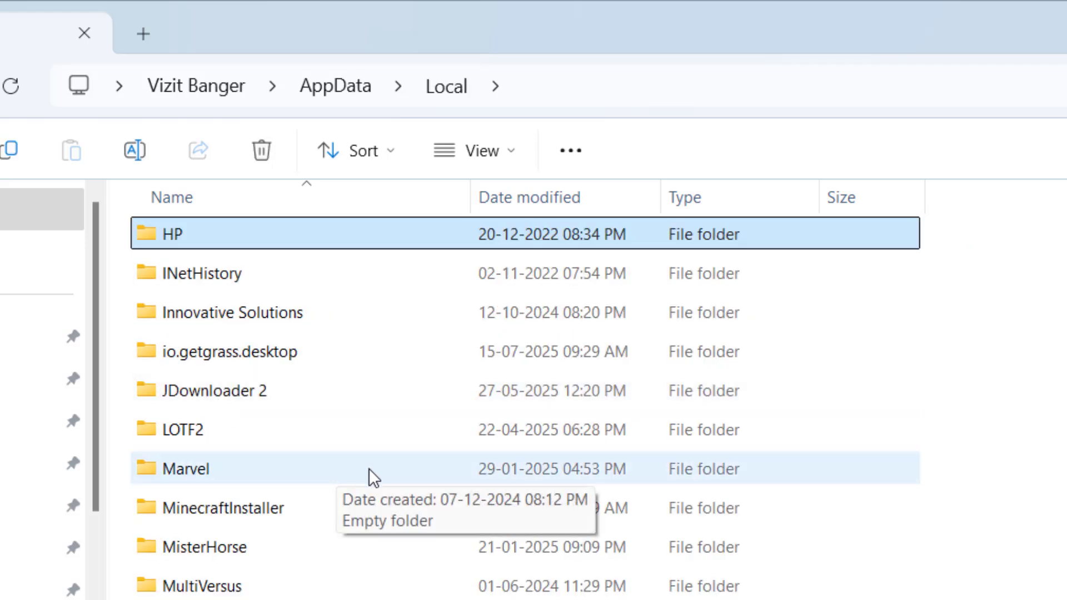
{"action": "left_click", "coordinate": [336, 86]}
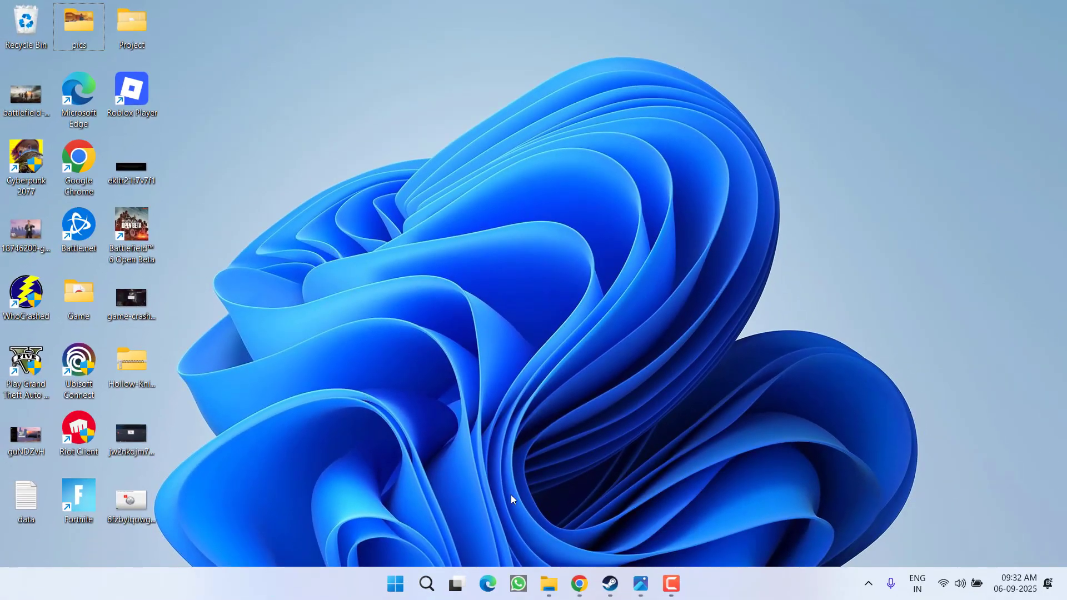
- Download and save XTUSetup_7.14.2.45.exe from Intel's Extreme Tuning Utility page
{"action": "left_click", "coordinate": [580, 584]}
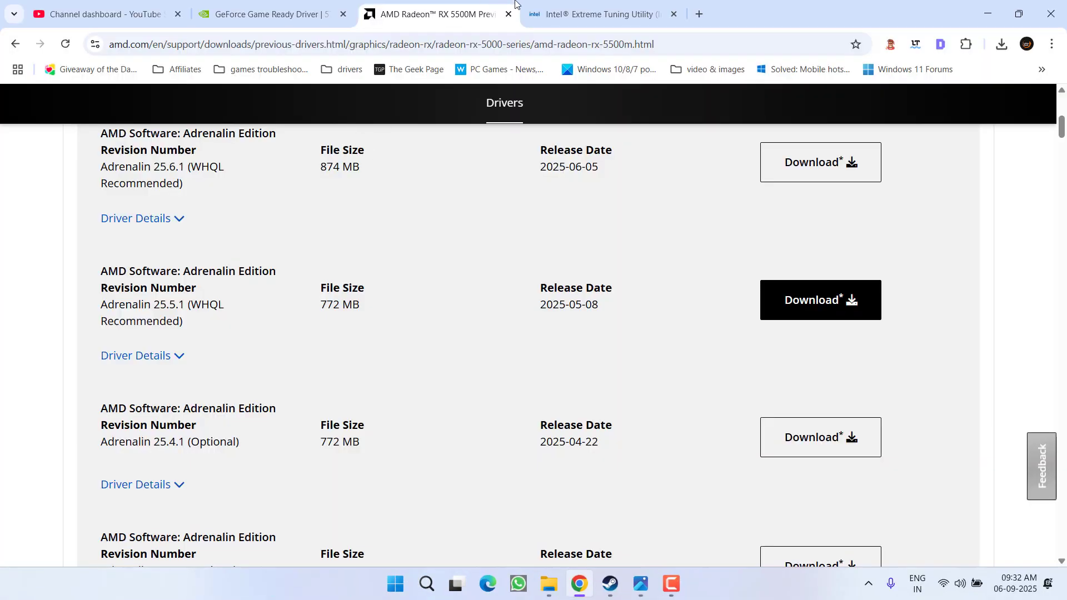
{"action": "left_click", "coordinate": [572, 1]}
{"action": "left_click_drag", "start_coordinate": [131, 206], "coordinate": [614, 210]}
{"action": "scroll", "coordinate": [281, 334], "scroll_direction": "down", "scroll_amount": 8}
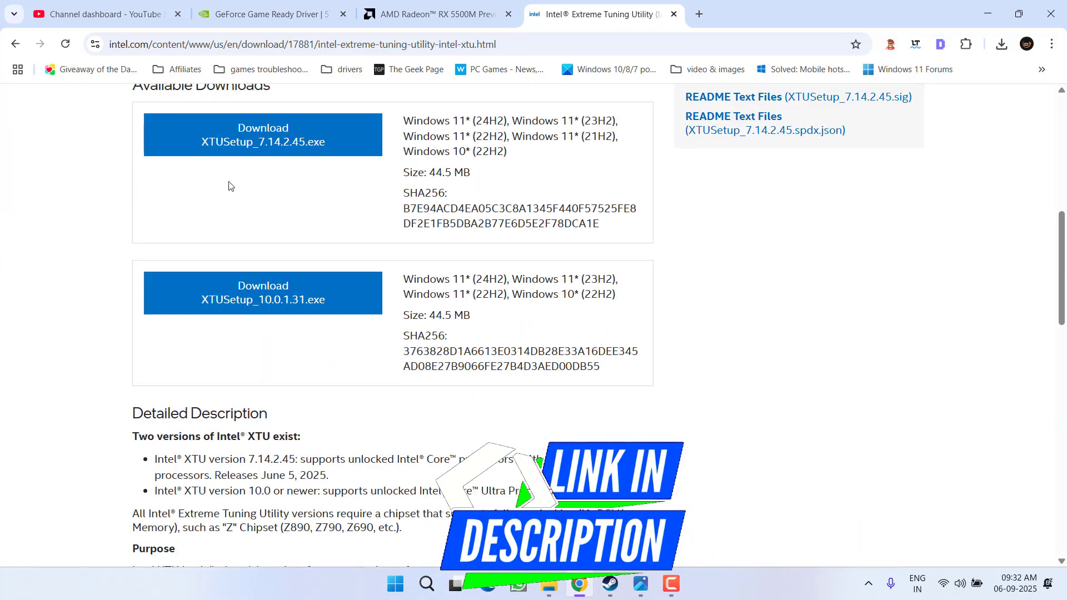
{"action": "left_click", "coordinate": [292, 148]}
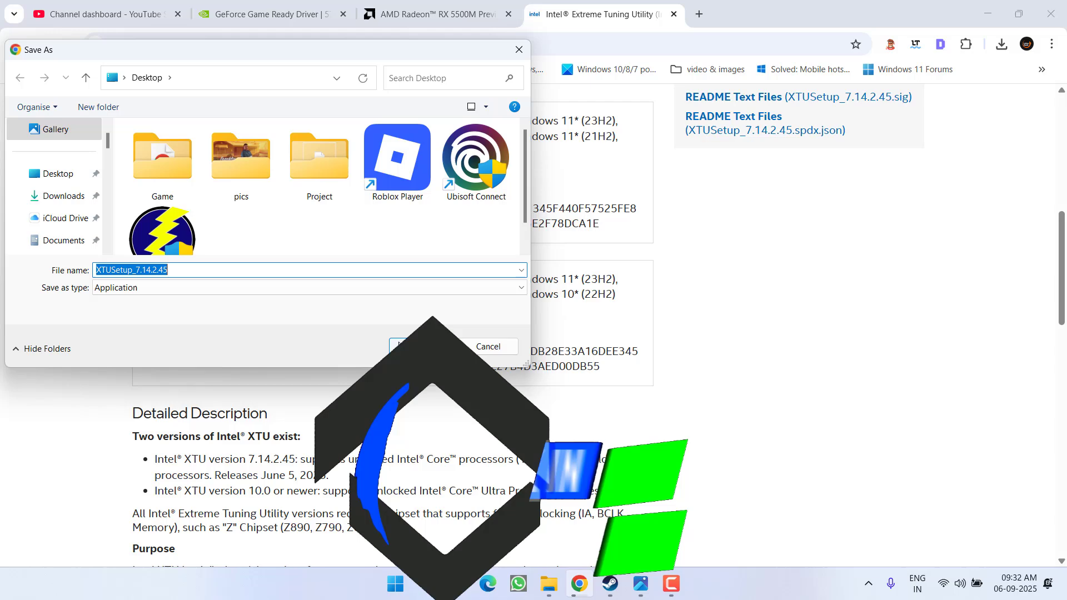
{"action": "left_click", "coordinate": [409, 341]}
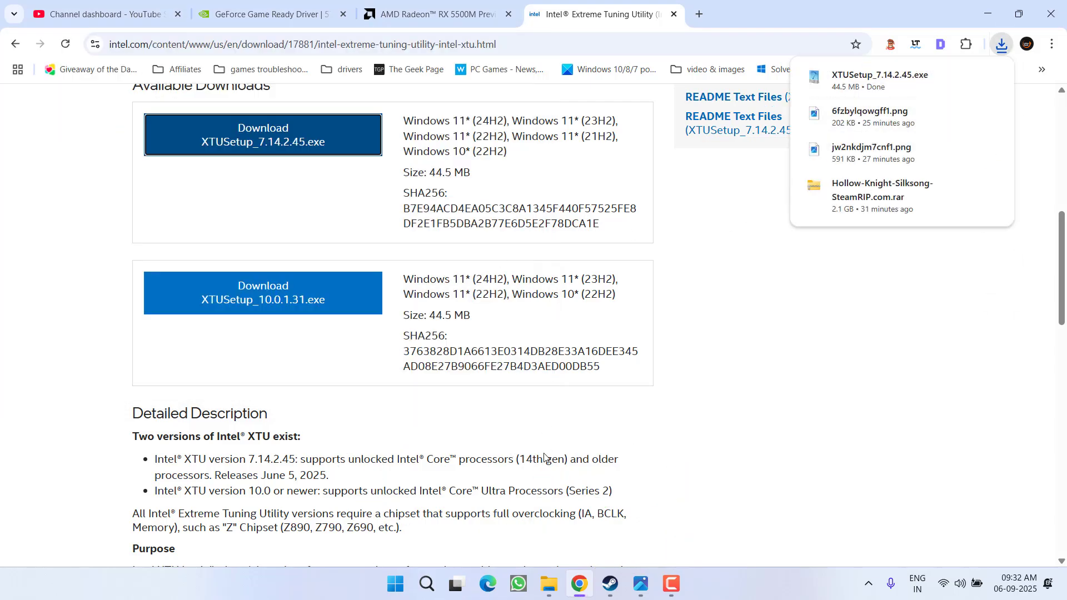
- Bring up the Intel XTU screenshot showing Performance Core Ratio at 53x
{"action": "left_click", "coordinate": [640, 584]}
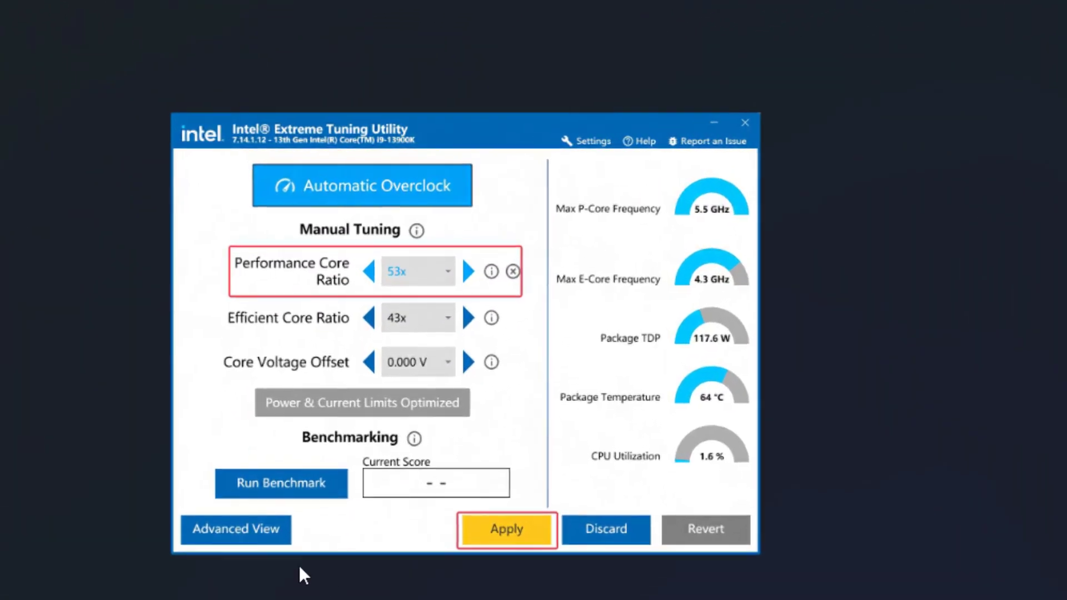